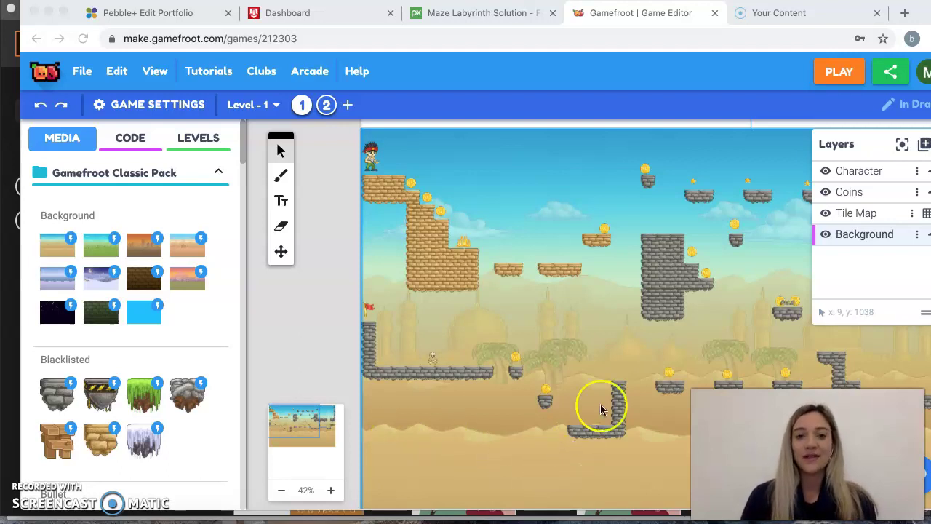
# Step: Start the game preview and run the character down the sandstone steps, past the fire and across the sandstone platforms, collecting coins
pyautogui.click(833, 71)
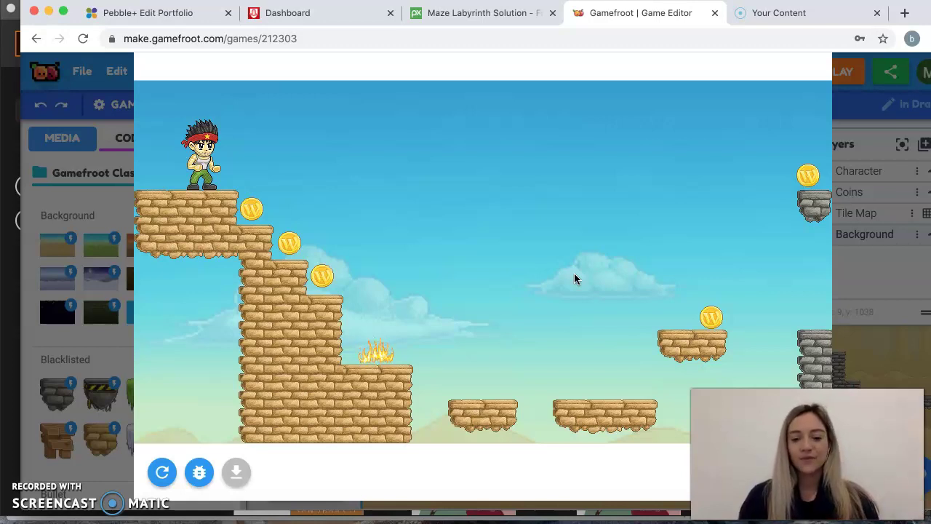
pyautogui.press('Right')
pyautogui.press('Right')
pyautogui.press('Right')
pyautogui.press('Up')
pyautogui.press('Right')
pyautogui.press('Up')
pyautogui.press('Right')
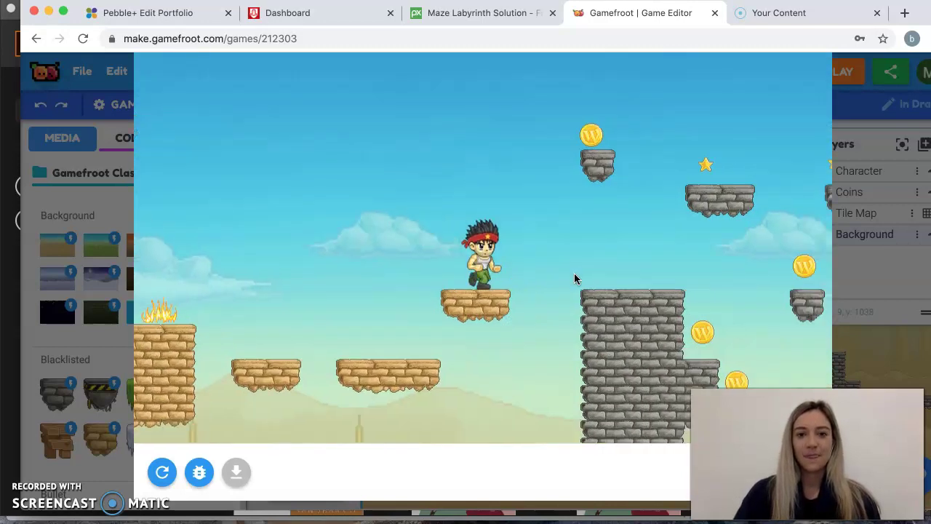
# Step: Jump onto the grey stone tower and descend its stepped far side, collecting the coins along the way
pyautogui.press('Right')
pyautogui.press('Up')
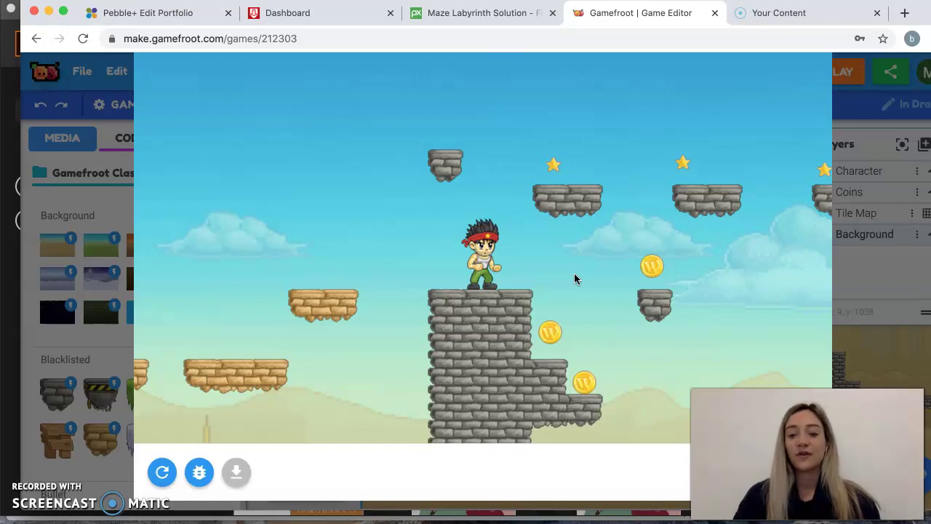
pyautogui.press('Right')
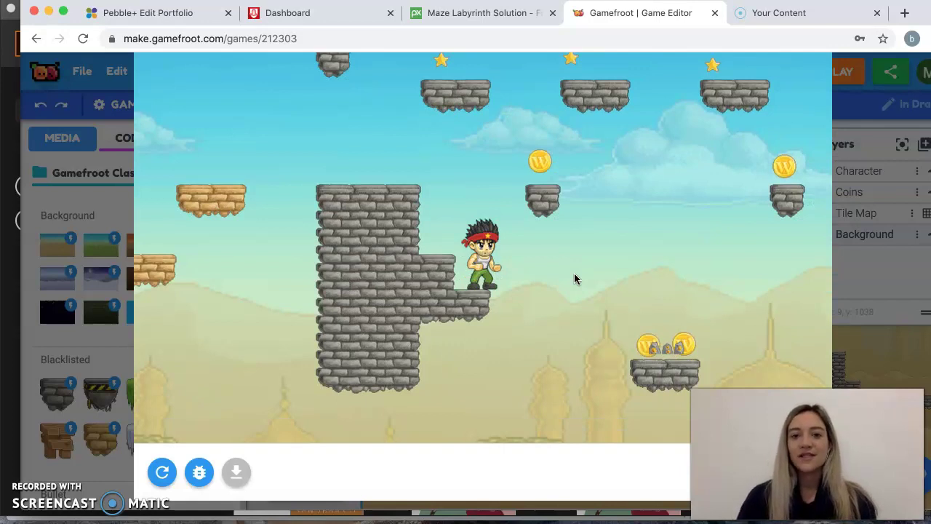
pyautogui.press('Up')
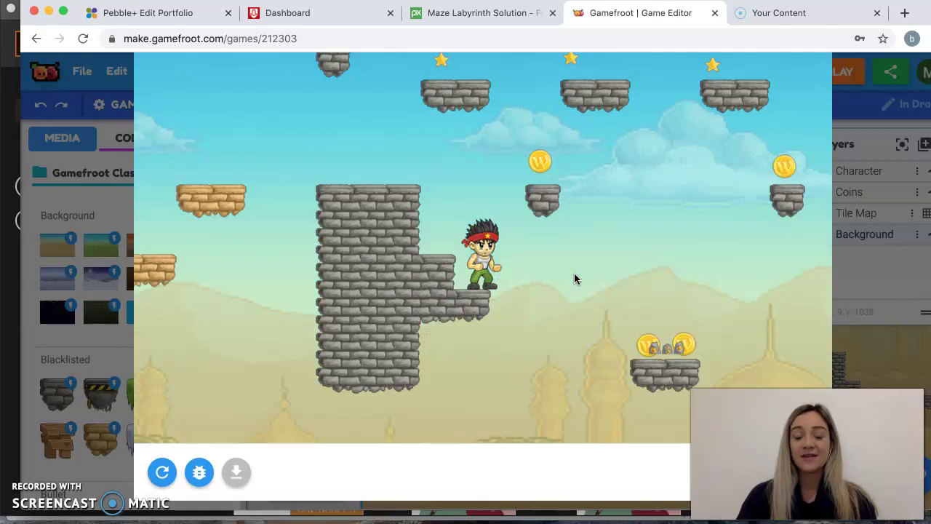
pyautogui.press('Up')
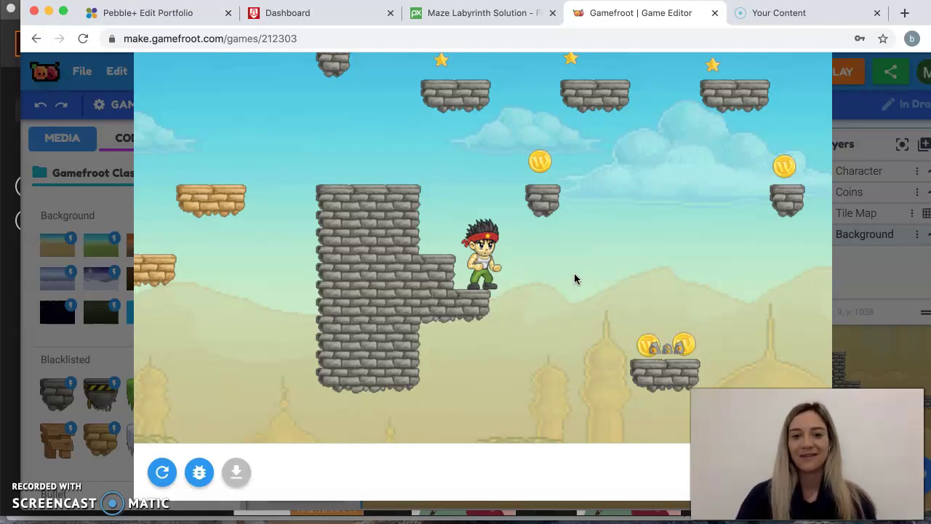
pyautogui.press('Down')
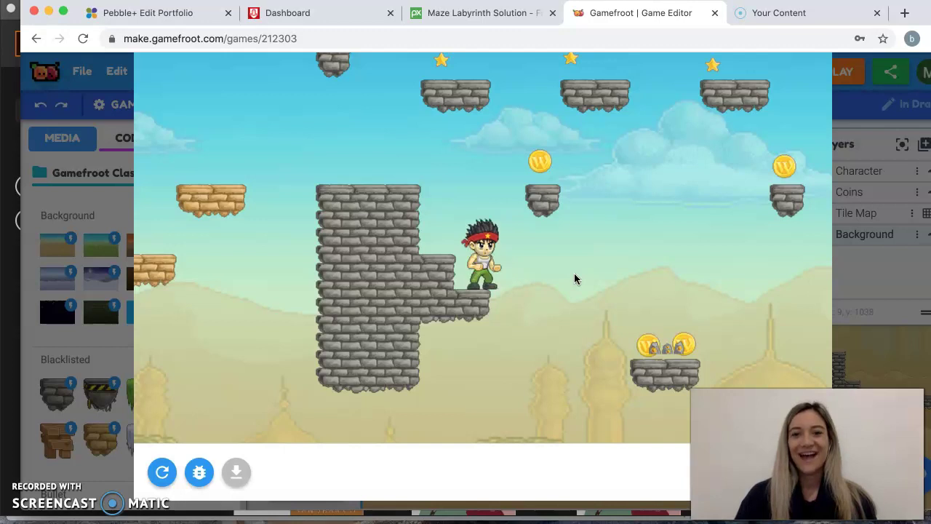
# Step: Climb the character back up the stepped ledges to the top of the grey stone tower
pyautogui.press('Up')
pyautogui.press('Left')
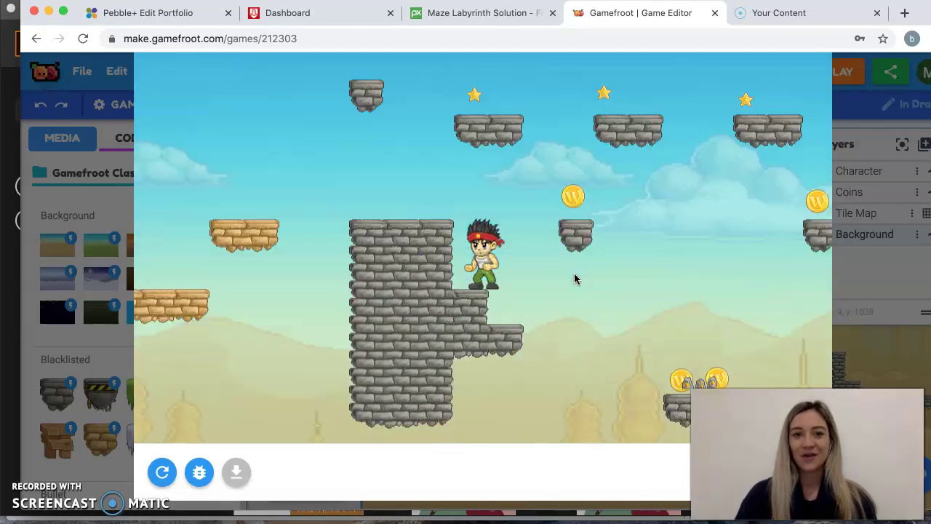
pyautogui.press('Up')
pyautogui.press('Right')
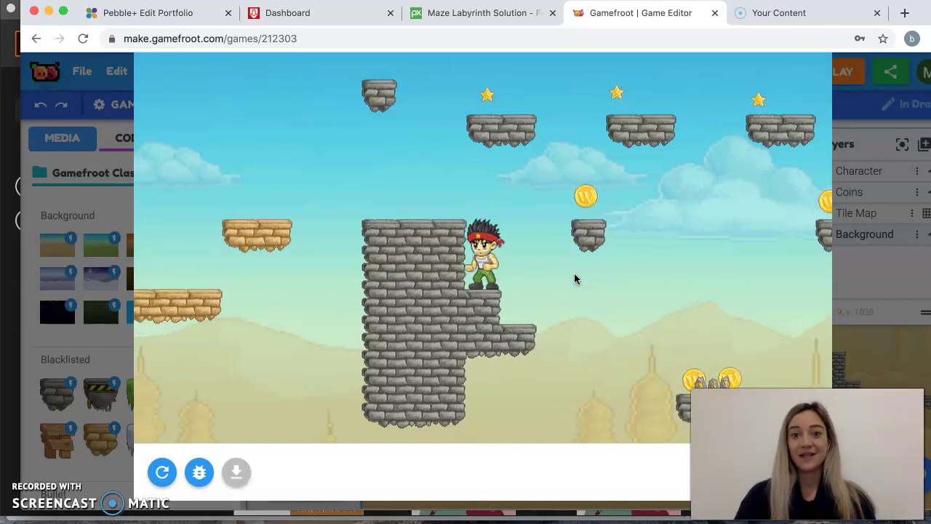
pyautogui.press('Right')
pyautogui.press('Up')
pyautogui.press('Left')
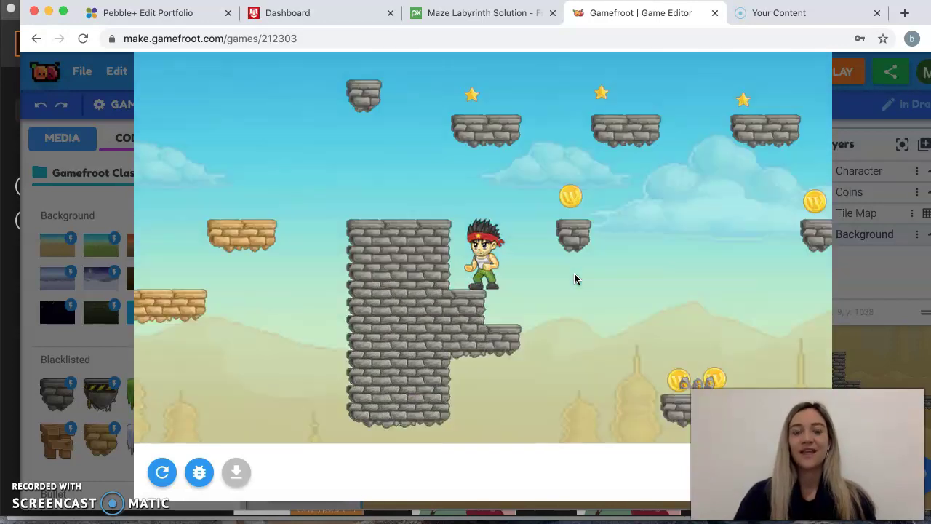
pyautogui.press('Up')
pyautogui.press('Up')
pyautogui.press('Left')
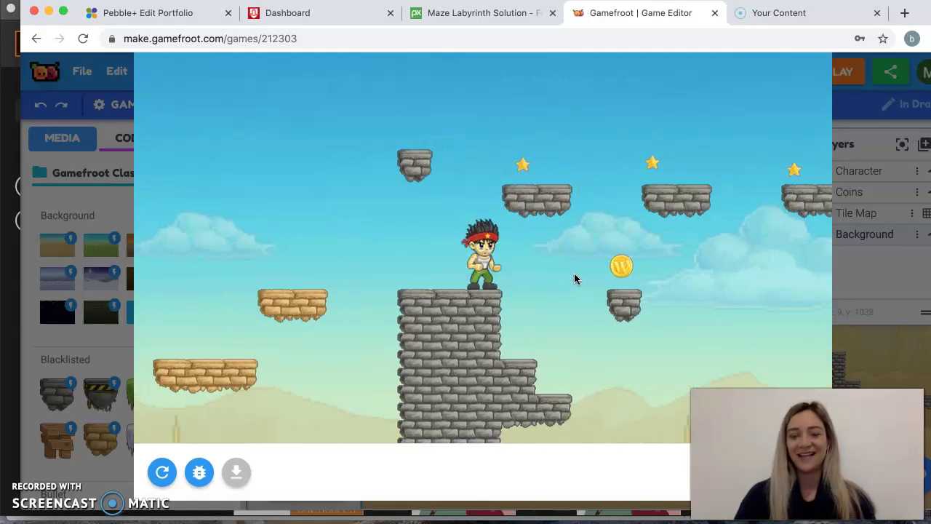
# Step: Hop across the four high floating stone platforms beyond the tower, collecting the stars
pyautogui.press('Up')
pyautogui.press('Right')
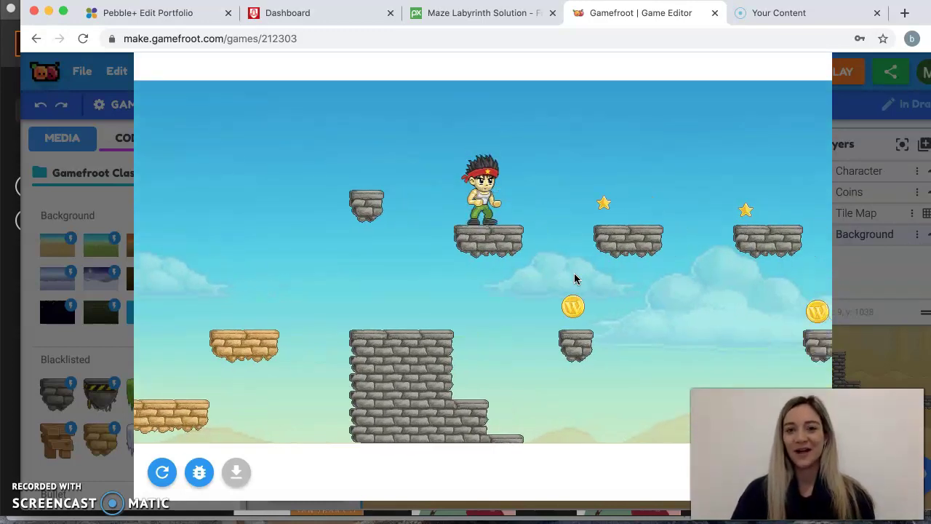
pyautogui.press('Up')
pyautogui.press('Right')
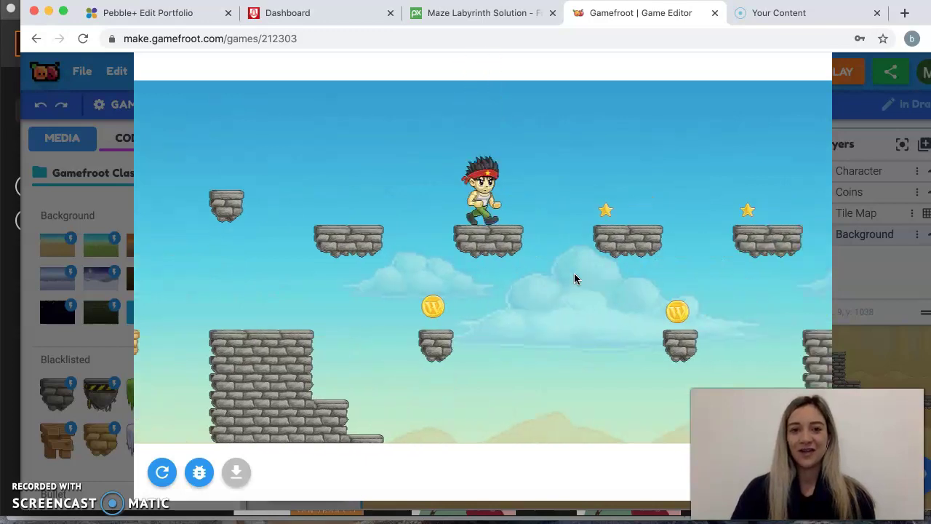
pyautogui.press('Up')
pyautogui.press('Right')
pyautogui.press('Up')
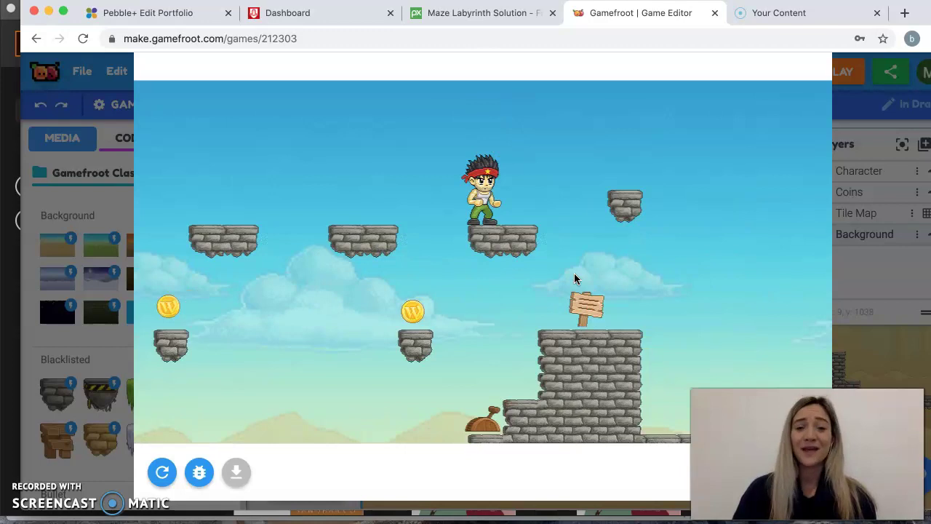
# Step: Drop to the wooden signpost to read its message and step down to the ledge above the lever
pyautogui.press('Right')
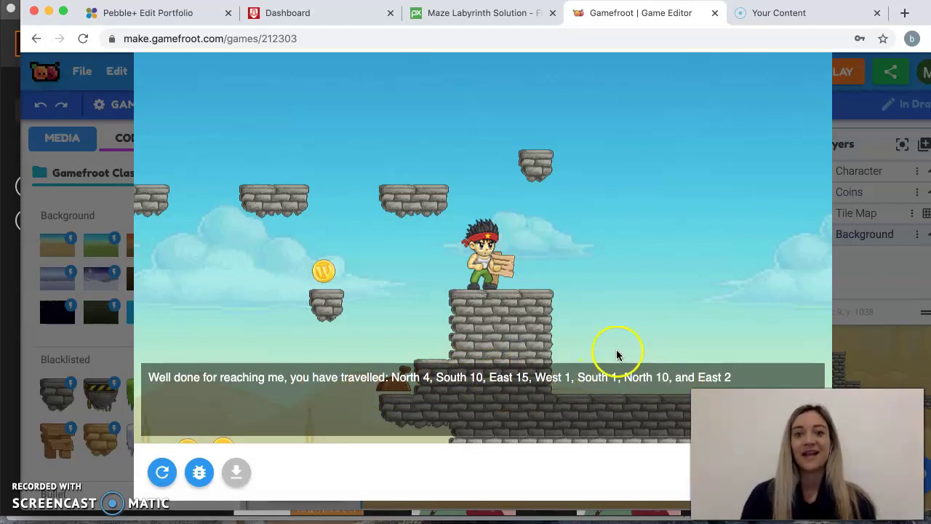
pyautogui.press('Up')
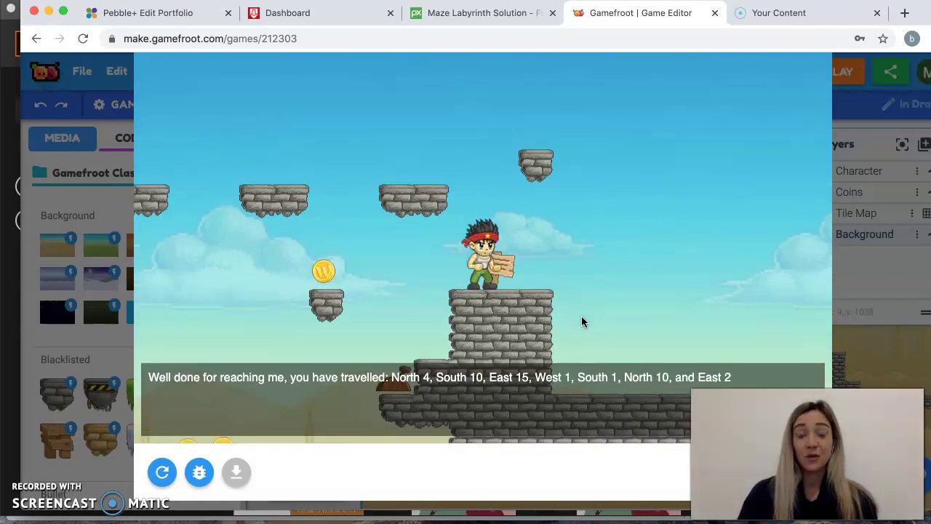
pyautogui.press('Left')
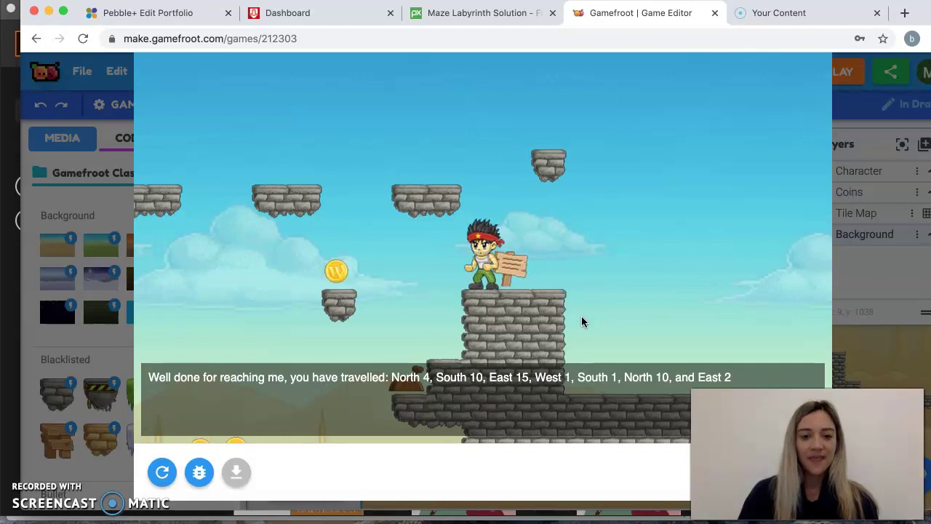
pyautogui.press('Left')
pyautogui.press('Left')
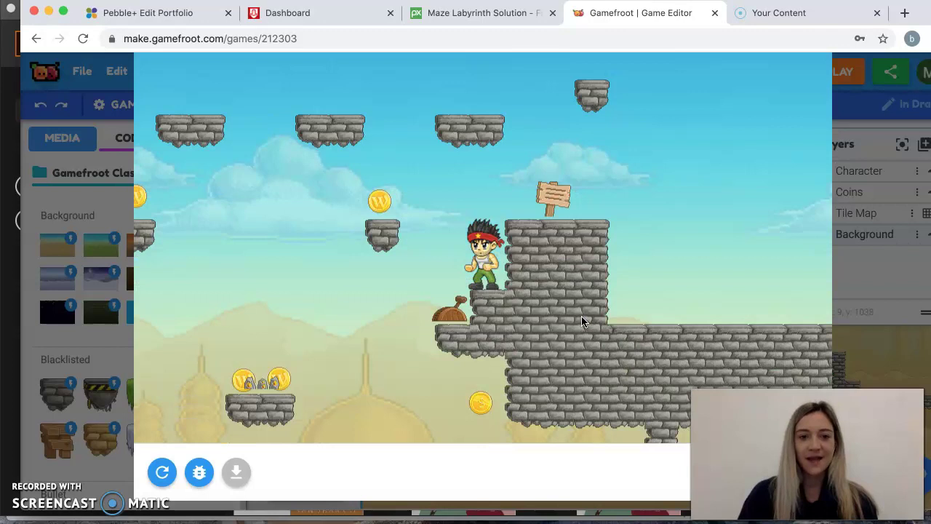
# Step: Jump back over the signpost tower, drop through the gap in the floor and go west past the door into the lower pit
pyautogui.press('Right')
pyautogui.press('Up')
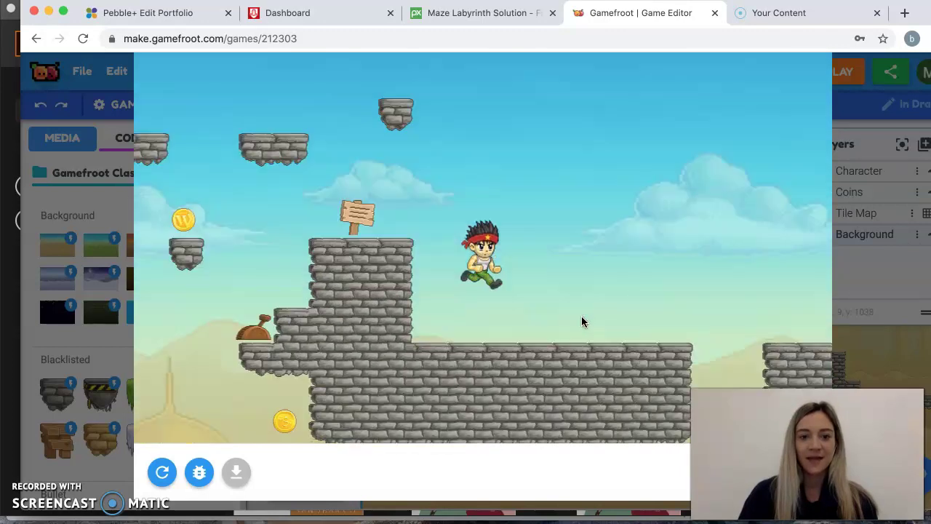
pyautogui.press('Right')
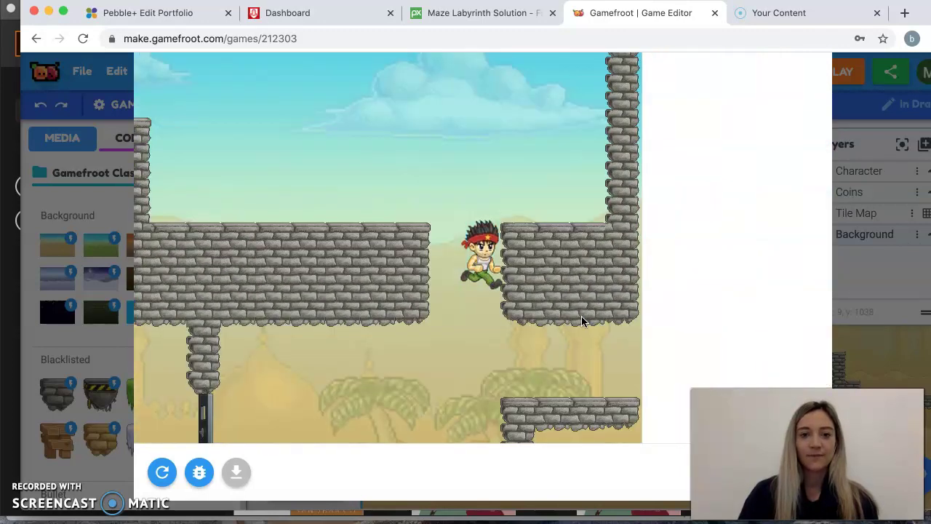
pyautogui.press('Left')
pyautogui.press('Up')
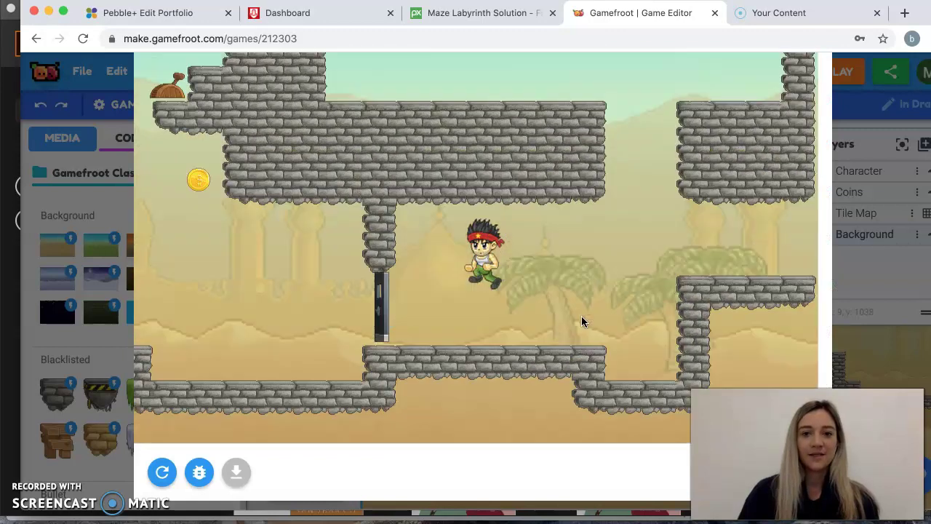
pyautogui.press('Left')
pyautogui.press('Up')
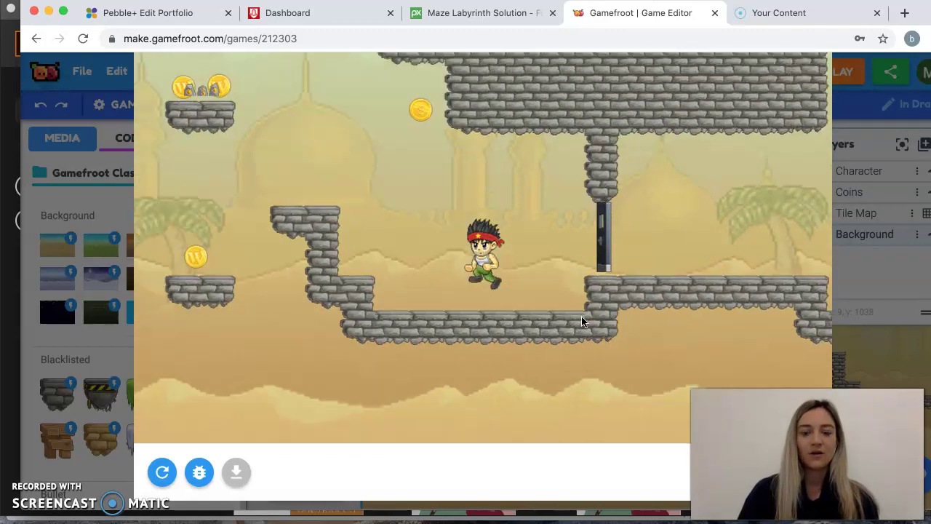
# Step: Jump out of the lower pit onto the top of the stone ledge at its western end
pyautogui.press('Up')
pyautogui.press('Right')
pyautogui.press('Up')
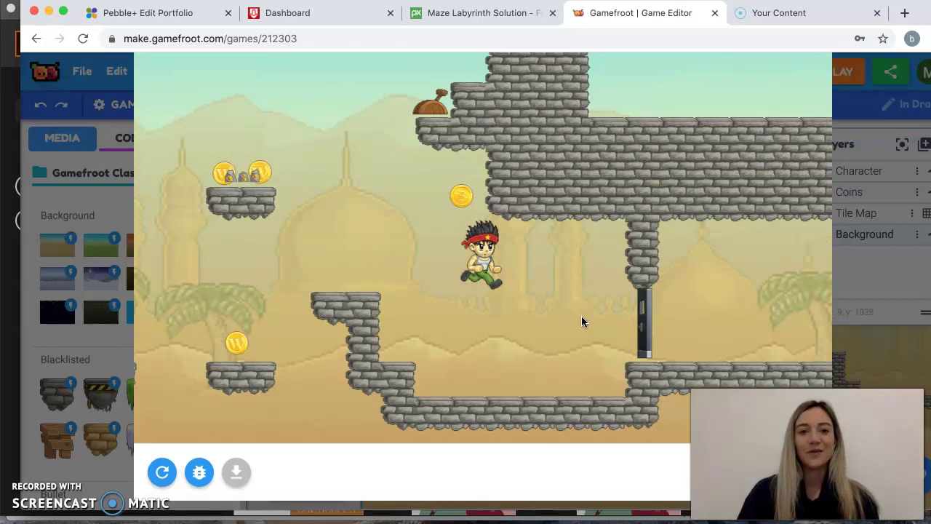
pyautogui.press('Left')
pyautogui.press('Up')
pyautogui.press('Up')
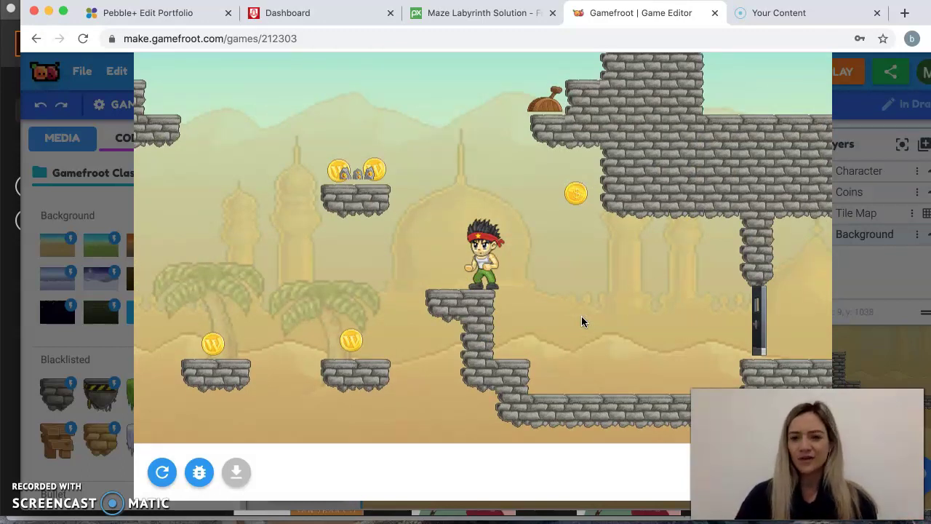
# Step: Try to jump east from the ledge toward the coin beneath the lever's overhang, steering back to the ledge
pyautogui.press('Right')
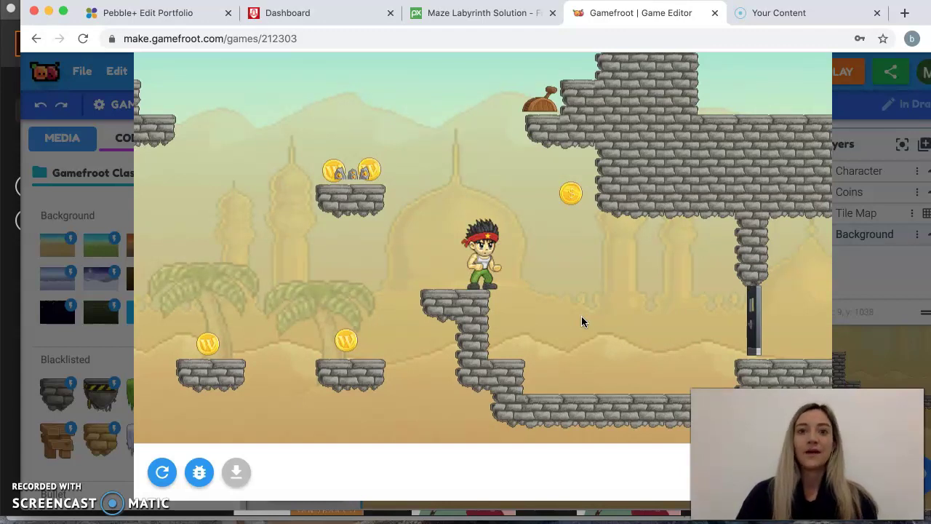
pyautogui.press('Right')
pyautogui.press('Up')
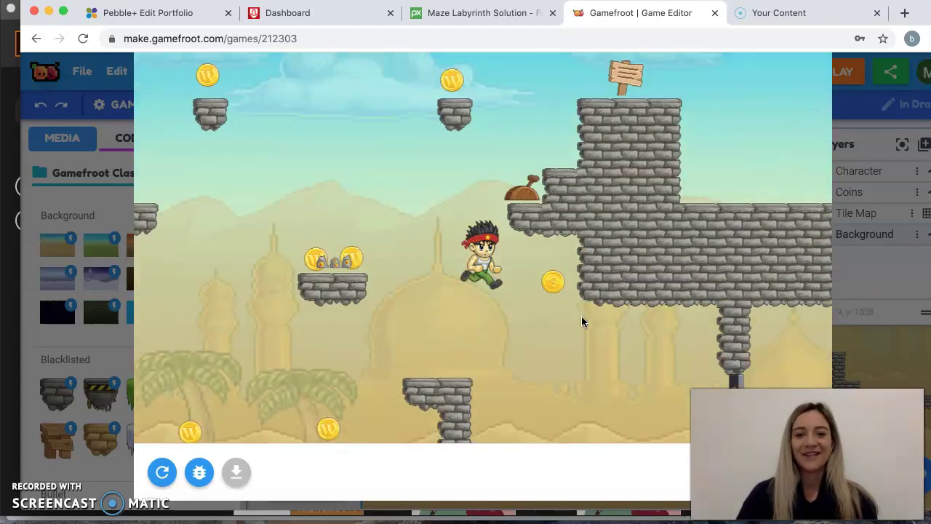
pyautogui.press('Left')
pyautogui.press('Right')
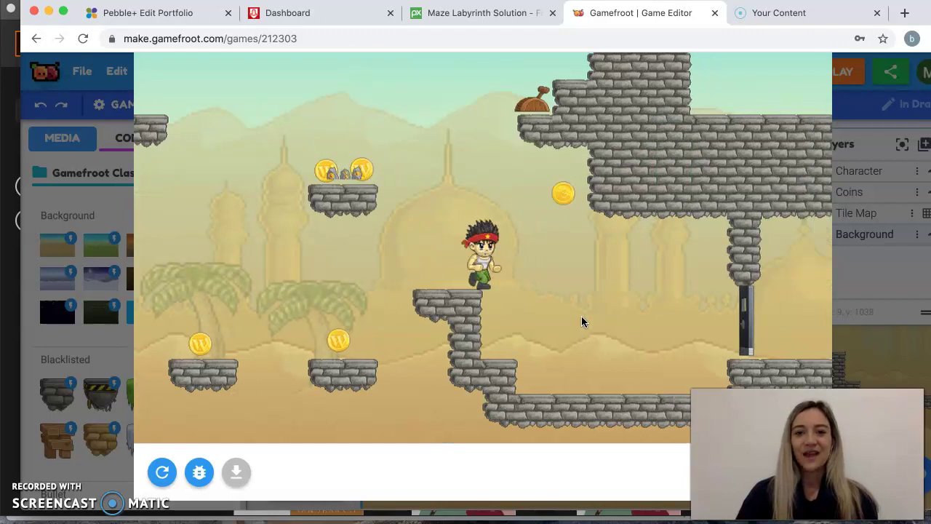
# Step: Move to the ledge's western edge and try to jump across to the coin platforms
pyautogui.press('Up')
pyautogui.press('Left')
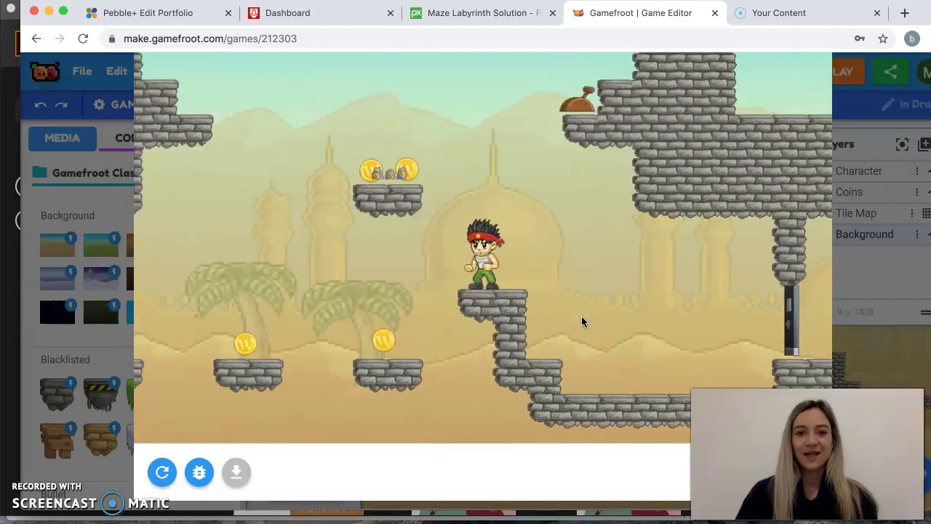
pyautogui.press('Up')
pyautogui.press('Left')
pyautogui.press('Right')
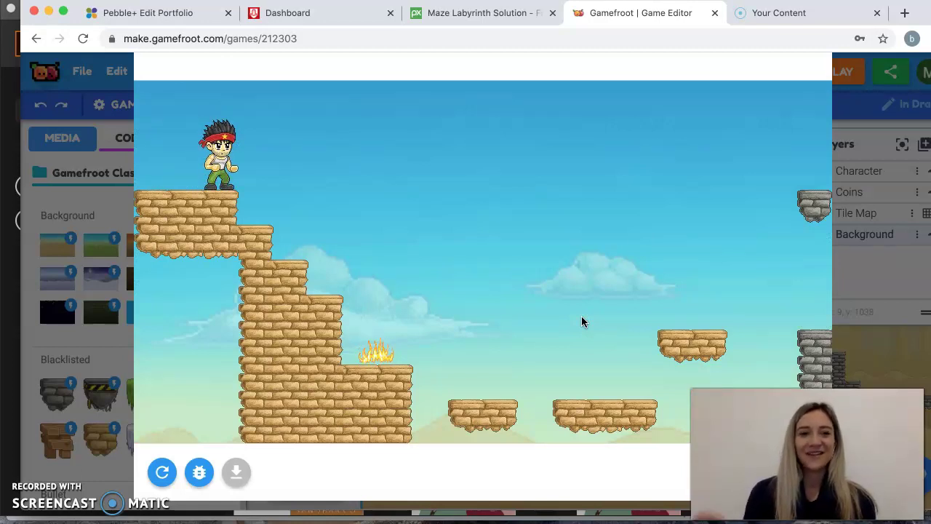
# Step: Run the level again from the start, jumping past the fire and across the sandstone platforms to the grey tower
pyautogui.press('Right')
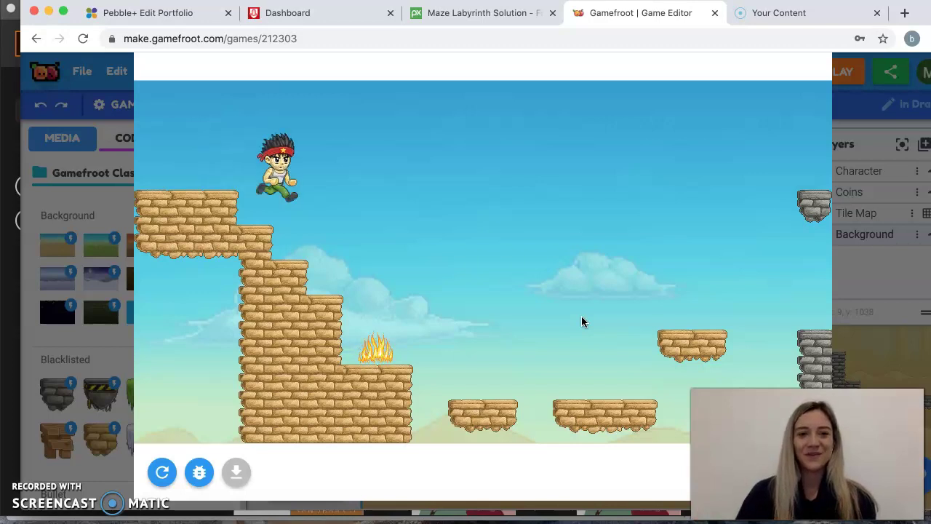
pyautogui.press('Up')
pyautogui.press('Right')
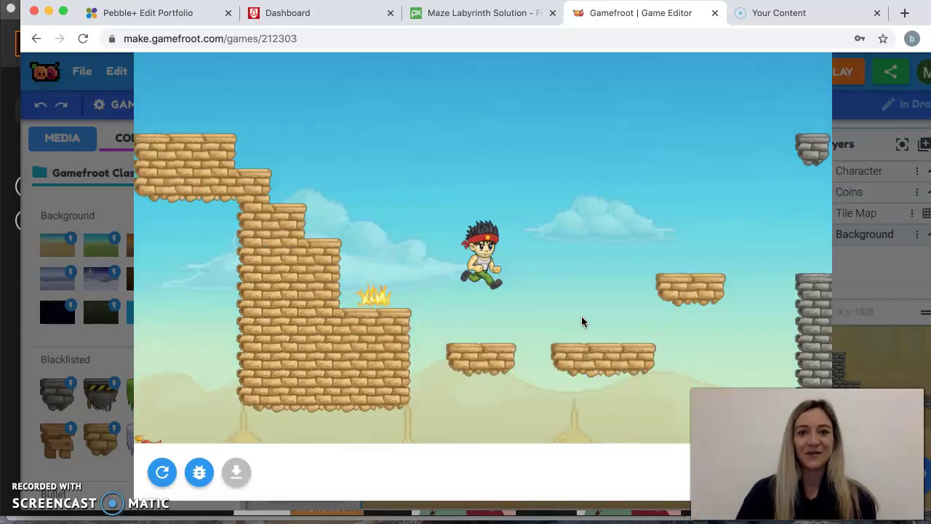
pyautogui.press('Up')
pyautogui.press('Right')
pyautogui.press('Up')
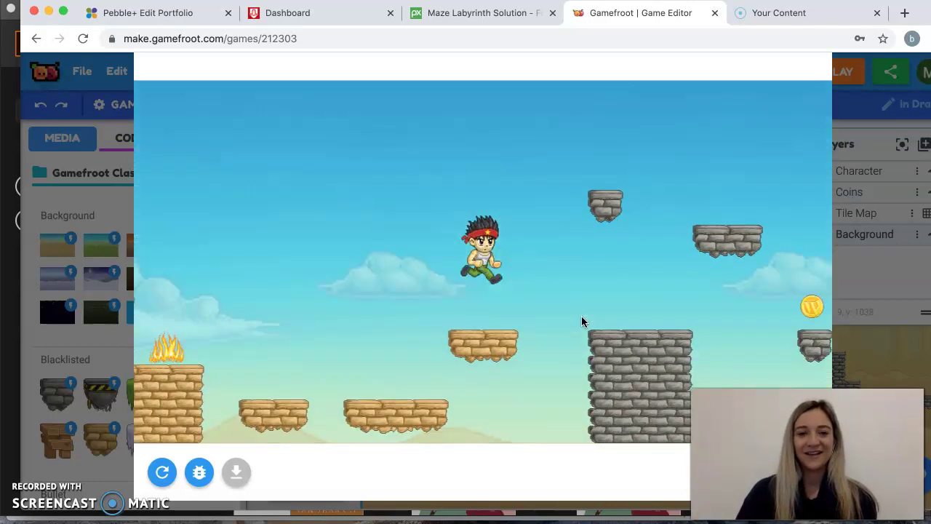
pyautogui.press('Up')
pyautogui.press('Right')
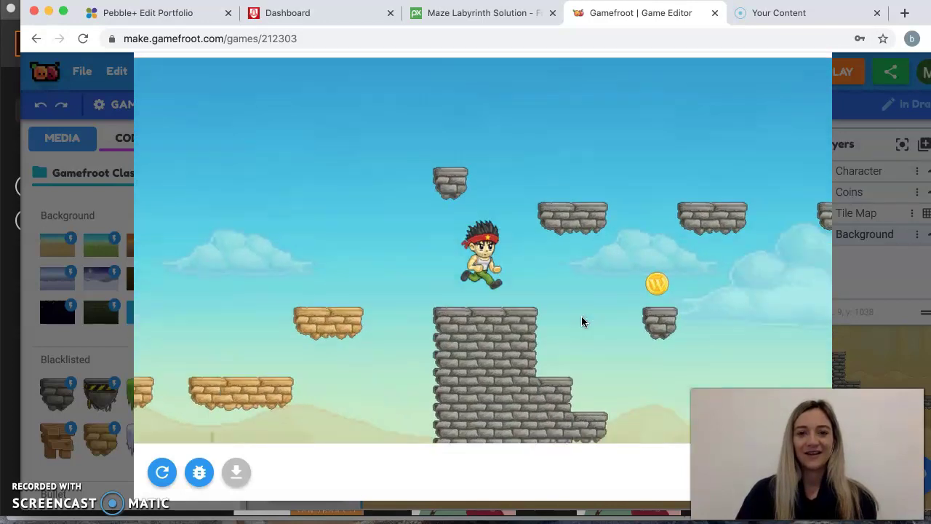
# Step: Jump from the grey tower to the small floating platform with a coin and try to cross to the next one
pyautogui.press('Up')
pyautogui.press('Right')
pyautogui.press('Up')
pyautogui.press('Right')
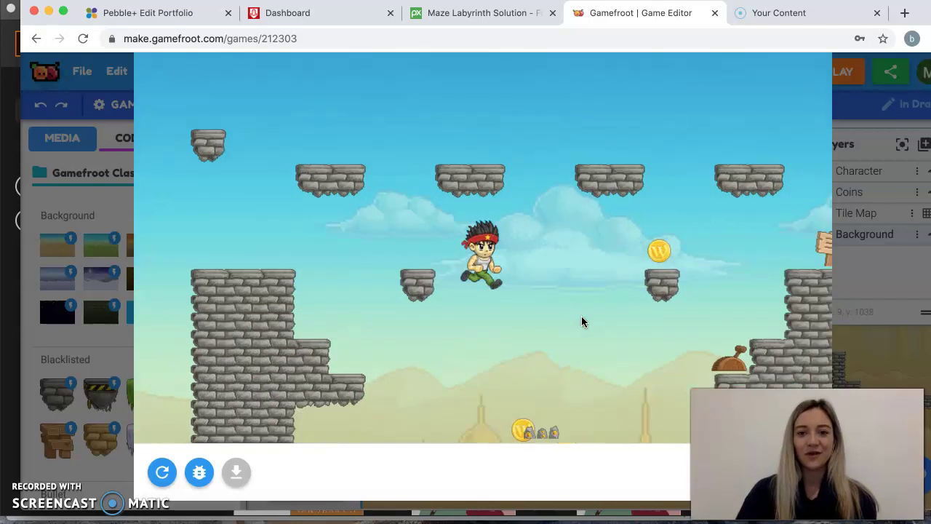
pyautogui.press('Right')
pyautogui.press('Up')
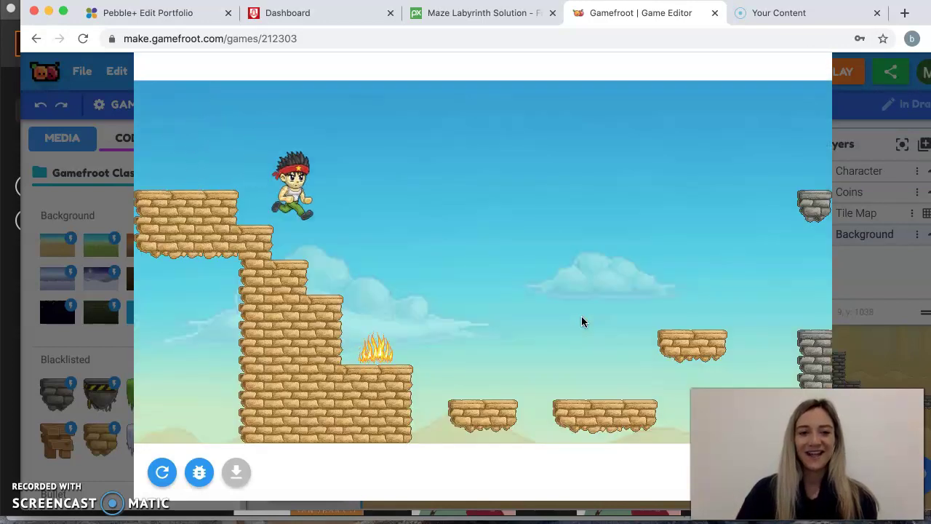
# Step: Run from the level's start past the fire to the sandstone platforms and drop down onto the grey L-shaped wall
pyautogui.press('Right')
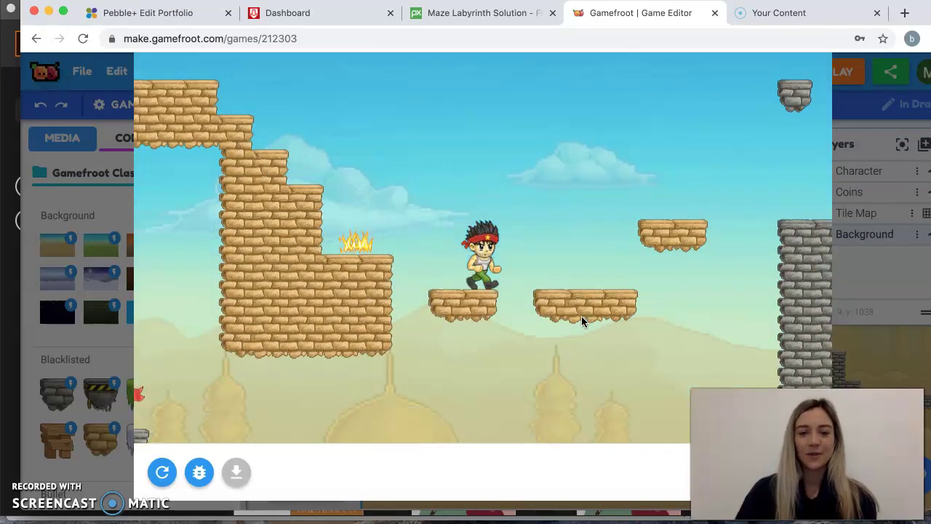
pyautogui.press('Up')
pyautogui.press('Right')
pyautogui.press('Up')
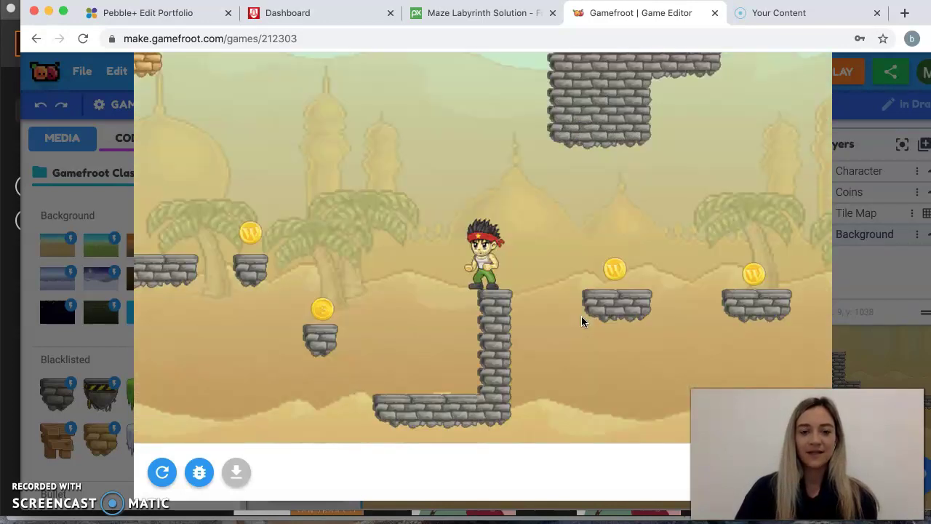
# Step: Jump west from the L-shaped wall across the two small coin platforms and try to clear the skull
pyautogui.press('Right')
pyautogui.press('Up')
pyautogui.press('Left')
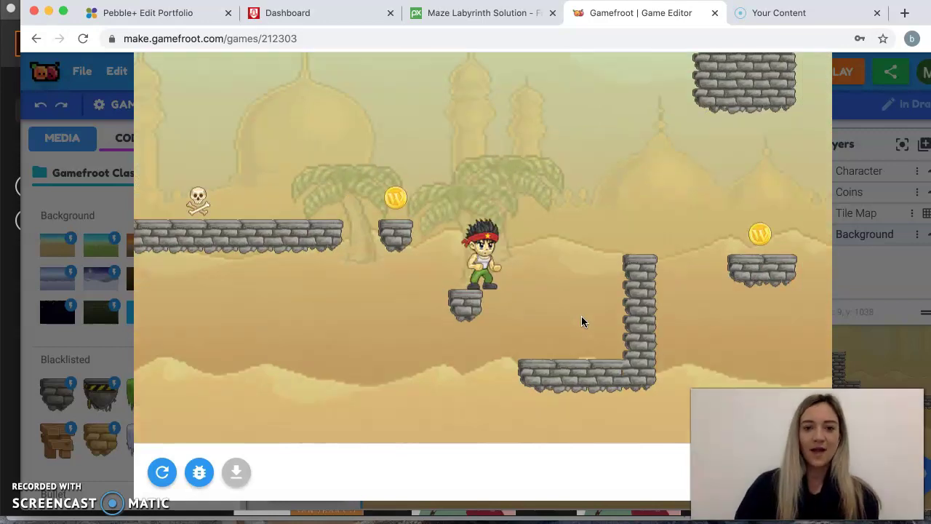
pyautogui.press('Up')
pyautogui.press('Left')
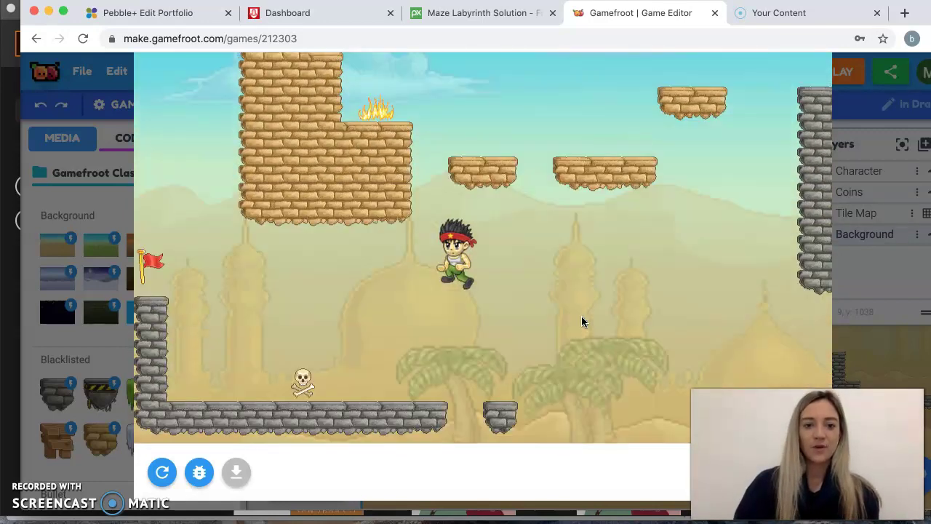
pyautogui.press('Up')
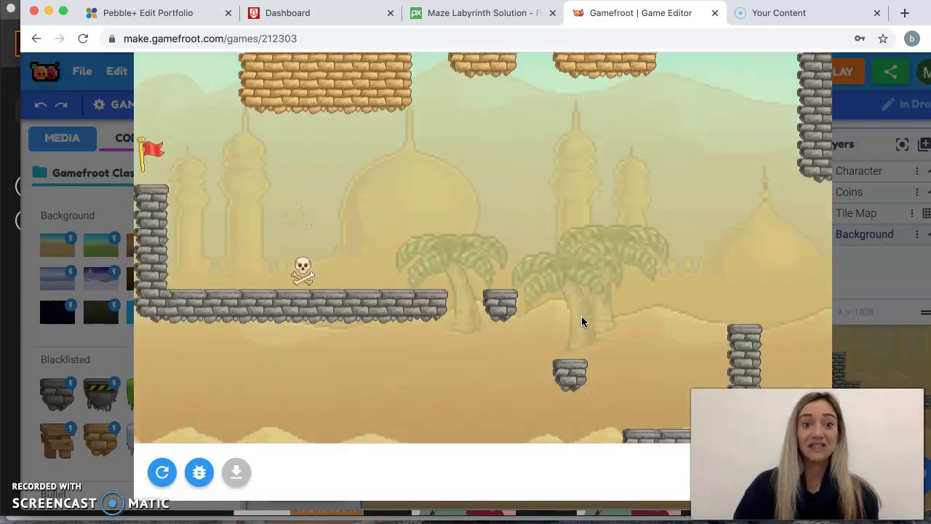
# Step: Run from the start again, leap over the fire, drop to the lower grey platform and pass the skull to finish at the red flag
pyautogui.press('Right')
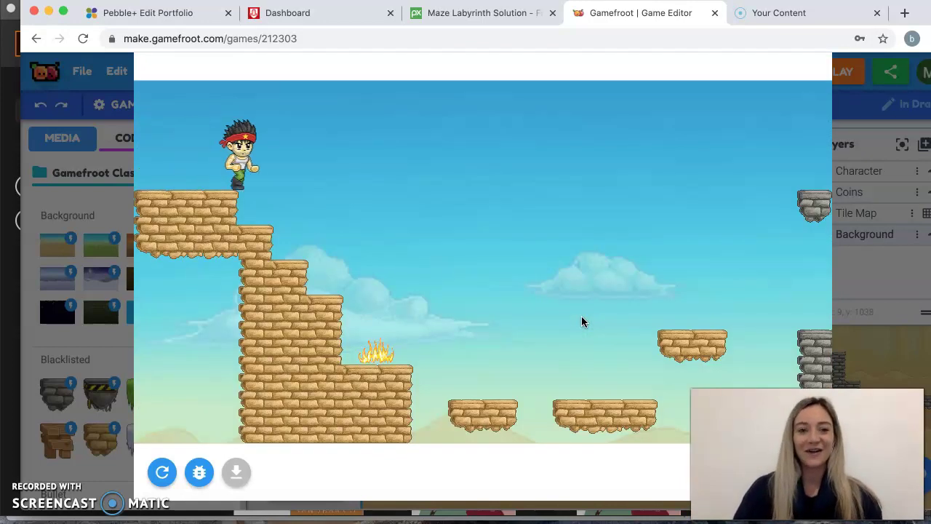
pyautogui.press('Up')
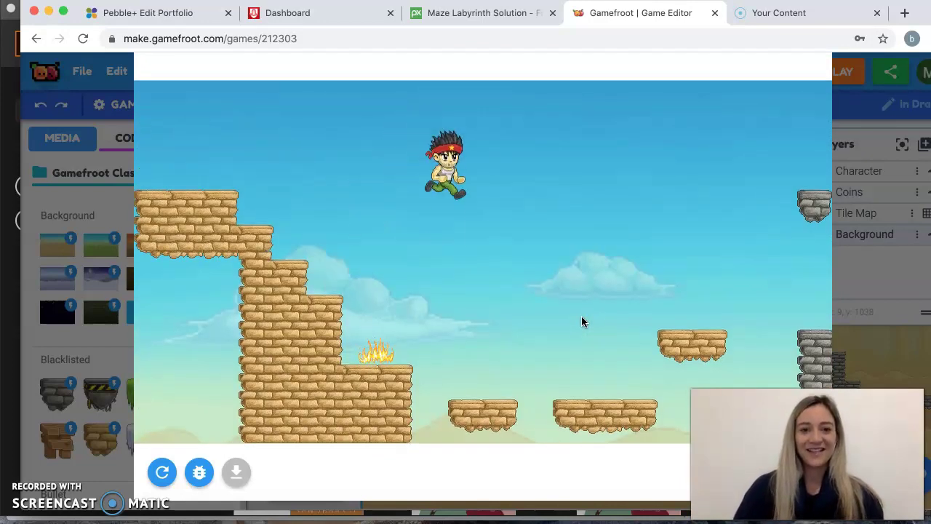
pyautogui.press('Left')
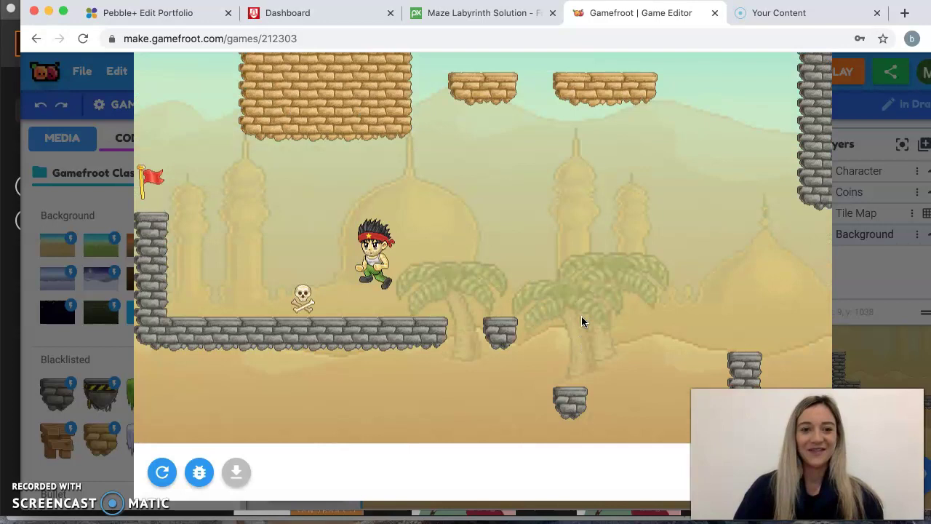
pyautogui.press('Up')
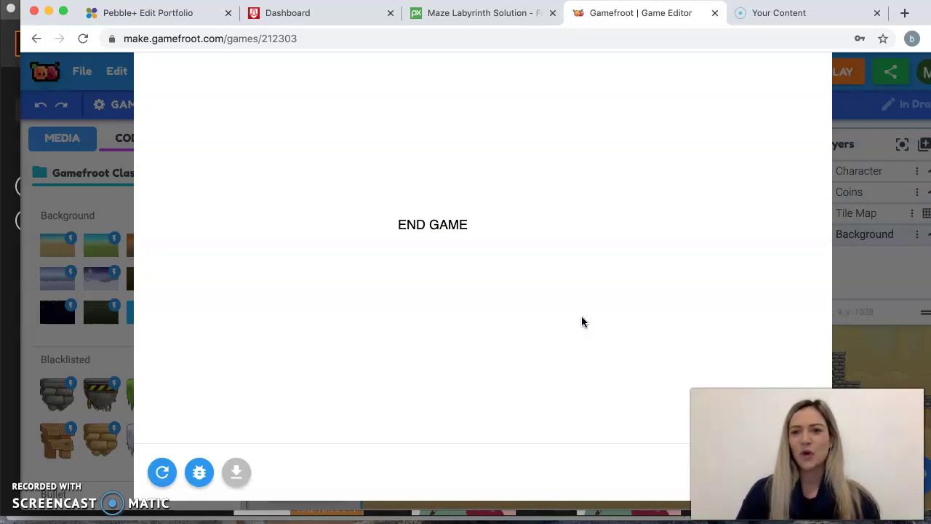
# Step: Close the finished game preview and return to the level editor
pyautogui.click(565, 314)
pyautogui.click(617, 416)
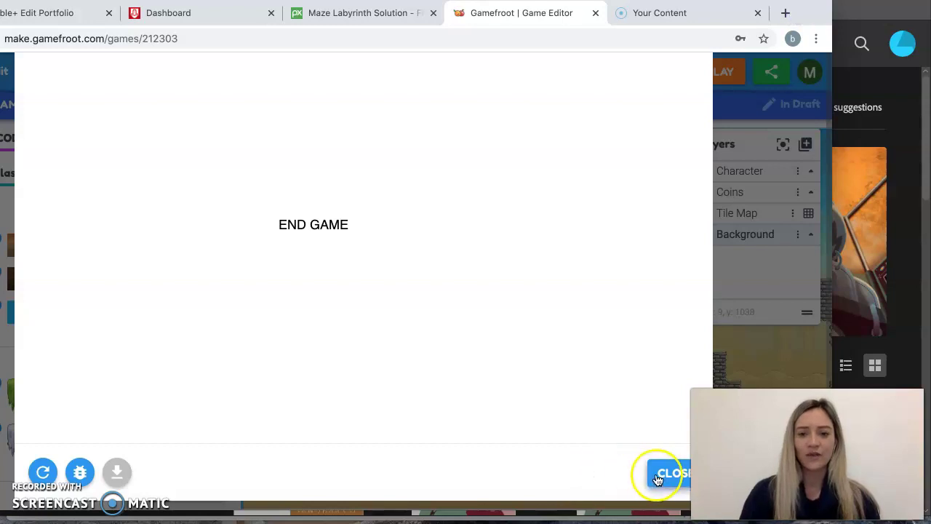
pyautogui.click(657, 474)
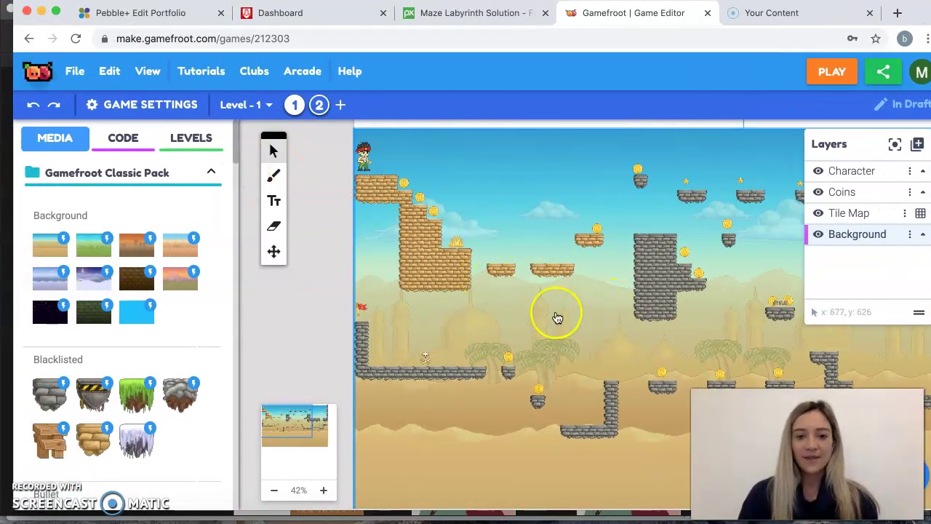
# Step: Make Coins the active layer, list the objects at the lever on the grey ledge, and dismiss the list
pyautogui.click(274, 251)
pyautogui.moveTo(794, 343); pyautogui.dragTo(357, 316)
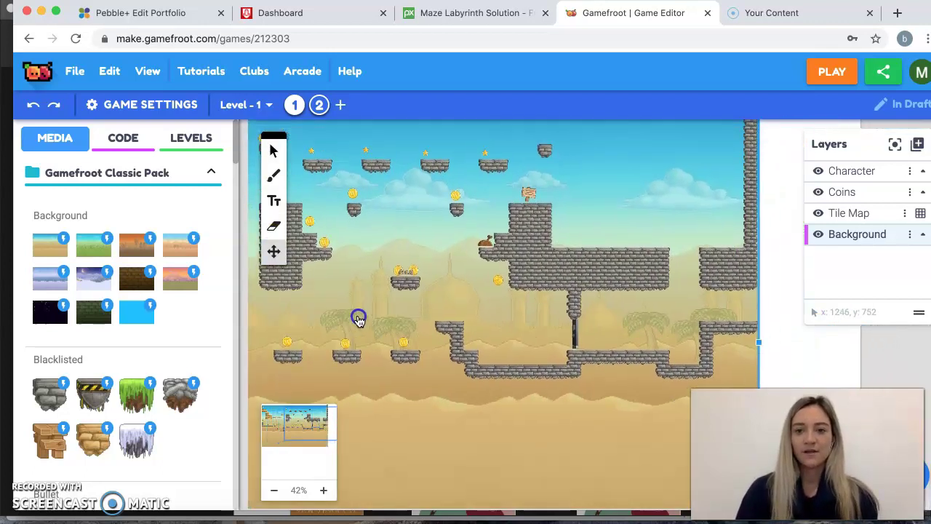
pyautogui.click(838, 192)
pyautogui.click(570, 336)
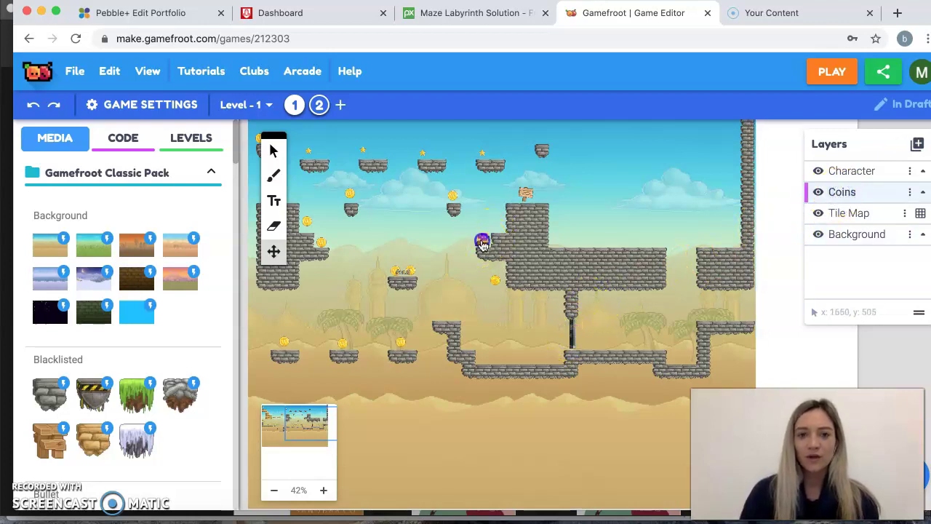
pyautogui.rightClick(482, 245)
pyautogui.click(502, 217)
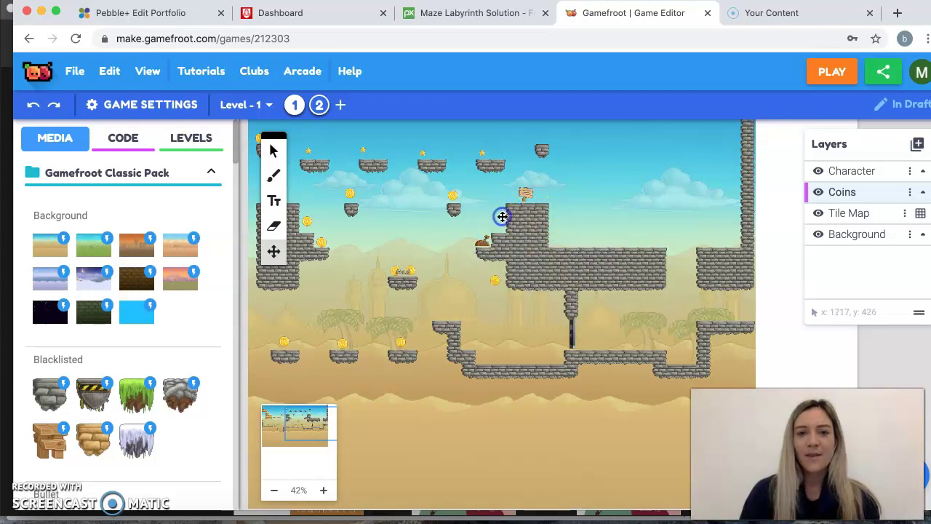
pyautogui.rightClick(483, 245)
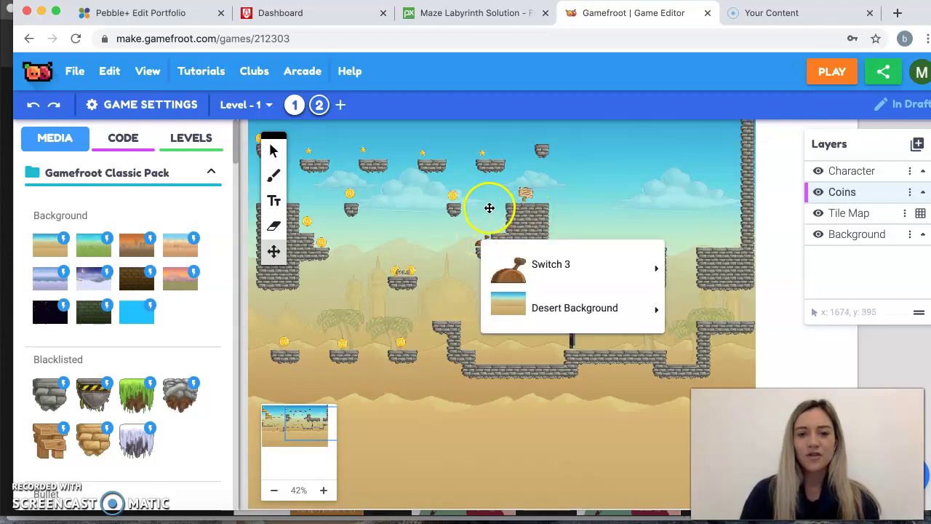
pyautogui.click(489, 208)
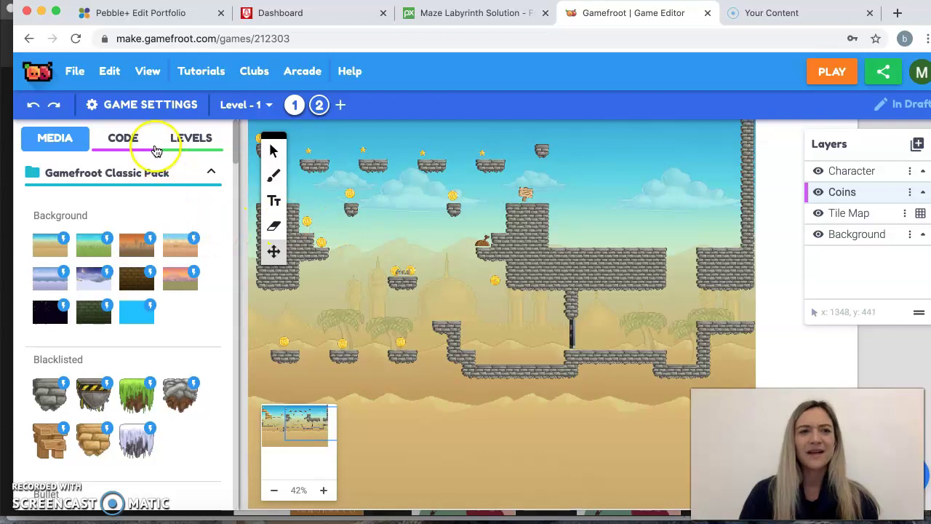
# Step: Examine the available code scripts, from backgrounds and characters to collectables, HUD and interactions such as Switch and Teleporter
pyautogui.click(133, 143)
pyautogui.scroll(-5, 150, 322)
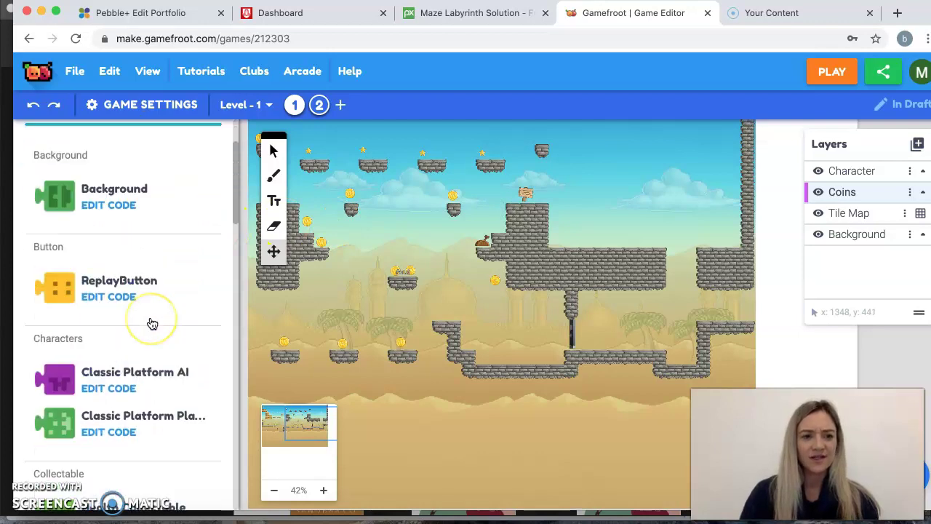
pyautogui.scroll(-10, 152, 323)
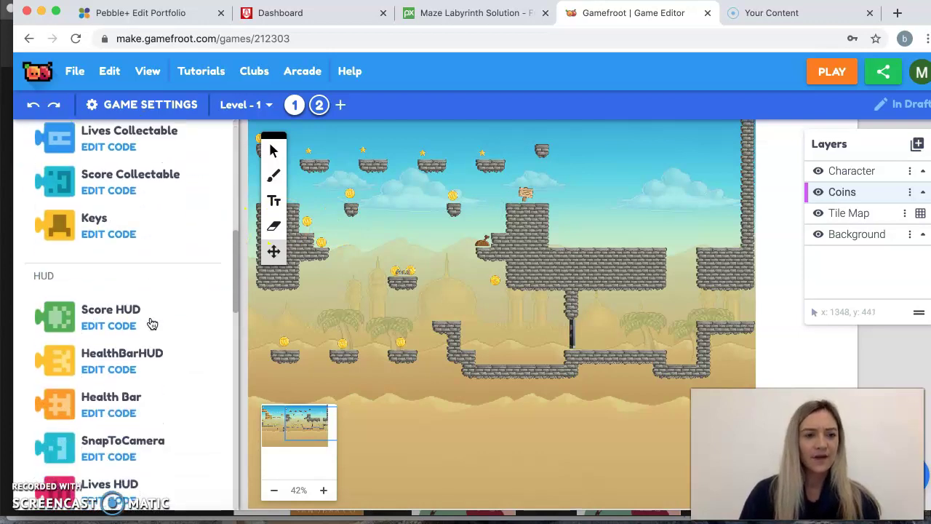
pyautogui.scroll(-8, 152, 323)
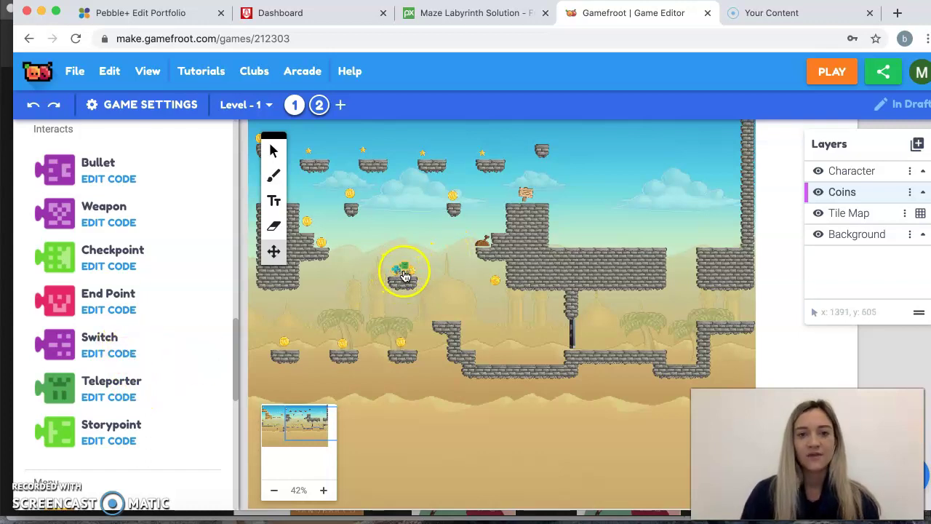
pyautogui.scroll(5, 111, 290)
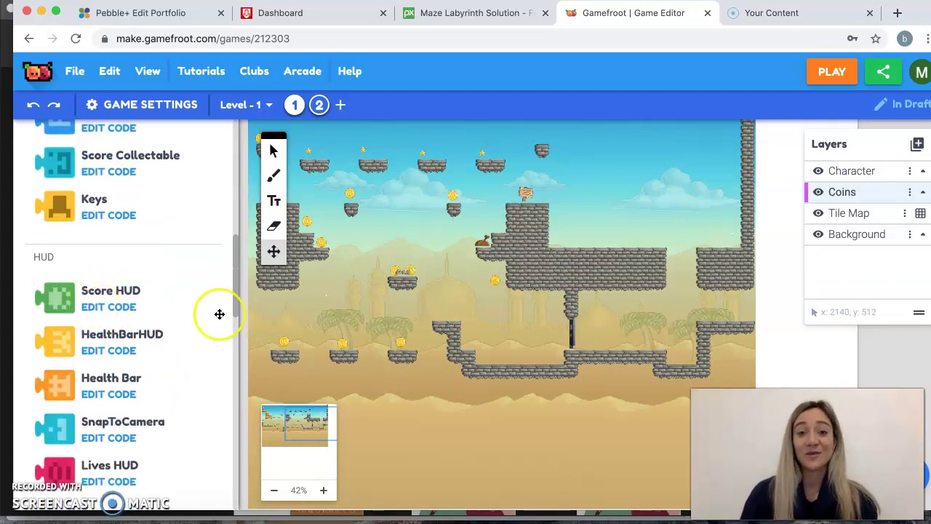
pyautogui.click(273, 250)
pyautogui.moveTo(313, 294); pyautogui.dragTo(647, 335)
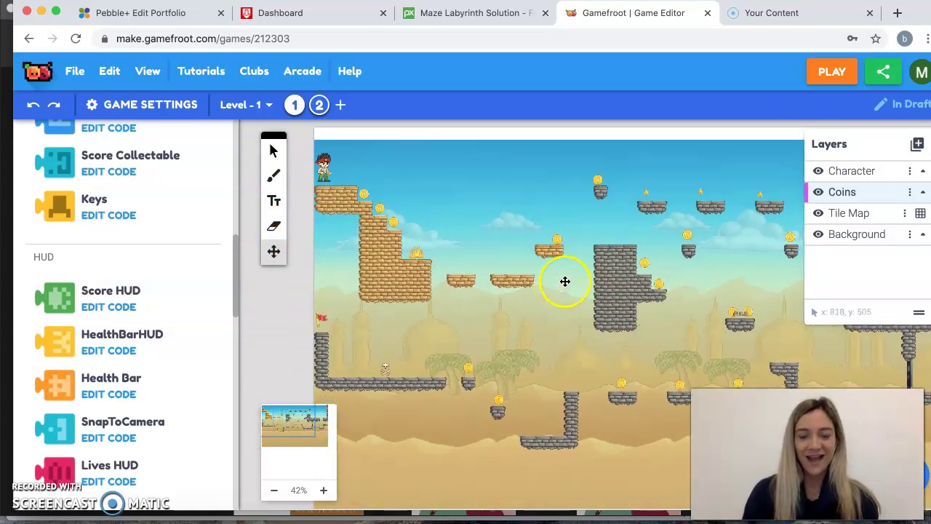